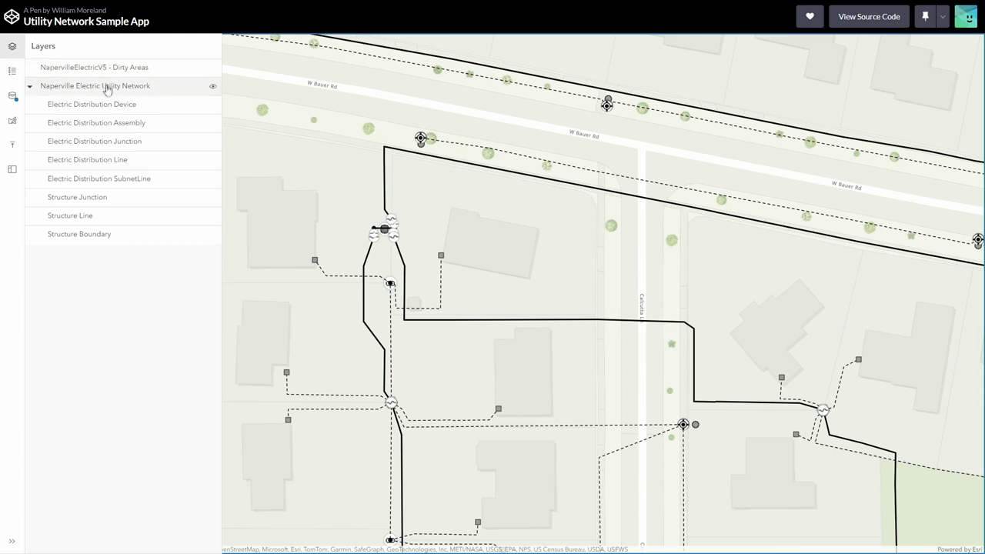
# - Review the legend, then filter versions by 'dev' and switch the map to editor01.DevSummit01
pyautogui.click(14, 72)
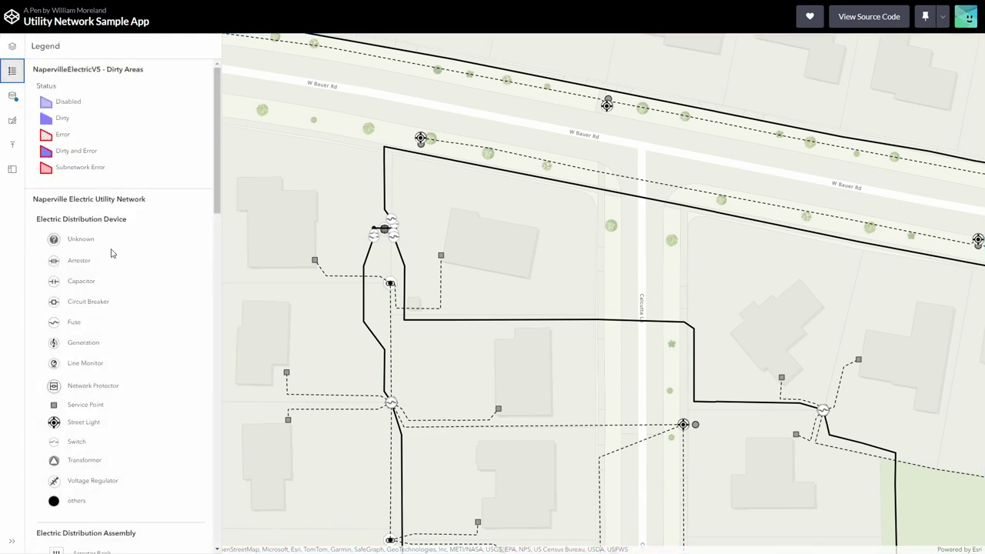
pyautogui.scroll(-1, 112, 253)
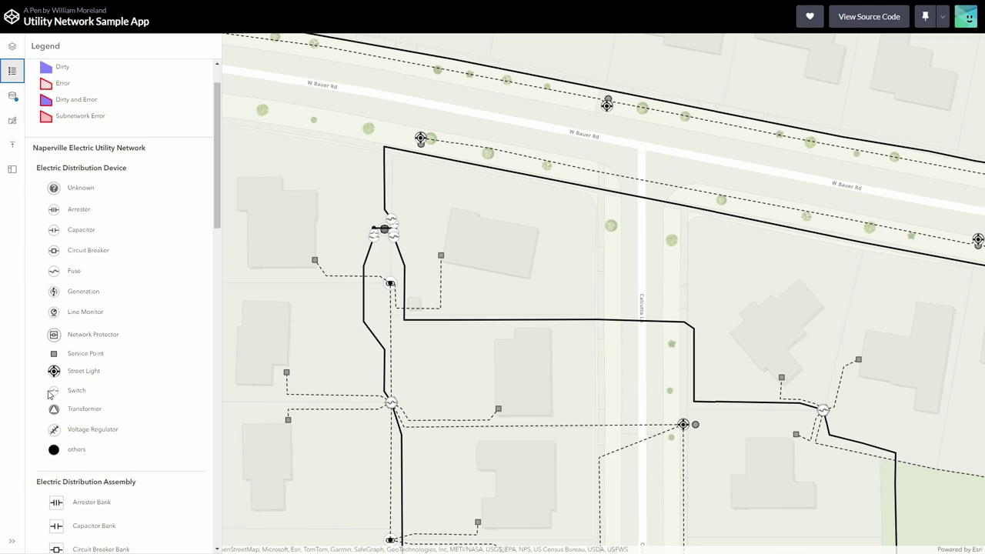
pyautogui.click(13, 97)
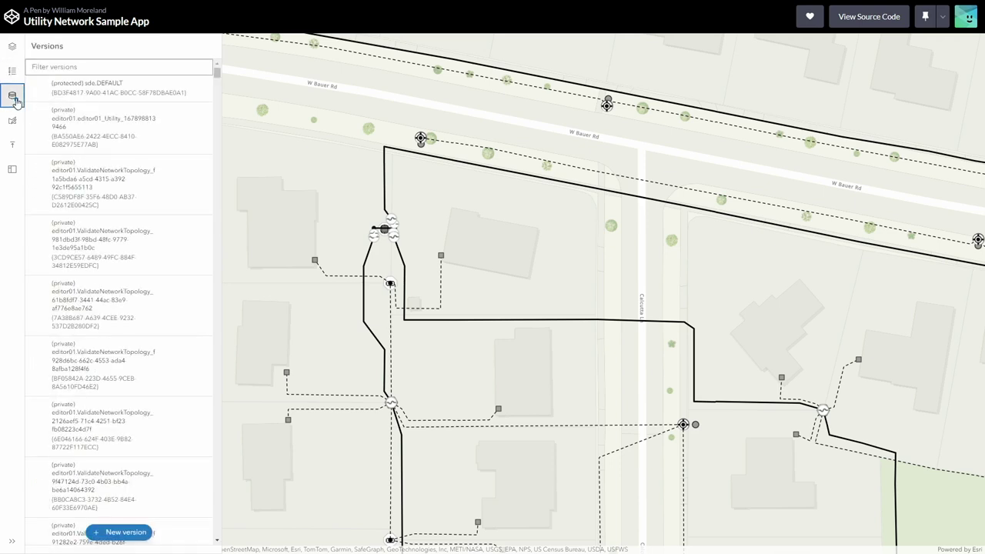
pyautogui.click(101, 68)
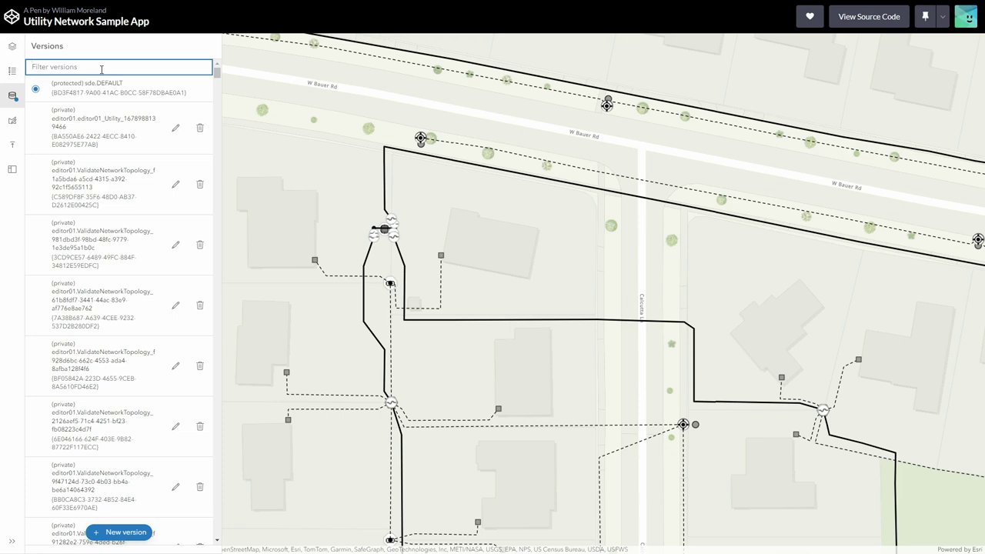
pyautogui.write('dev')
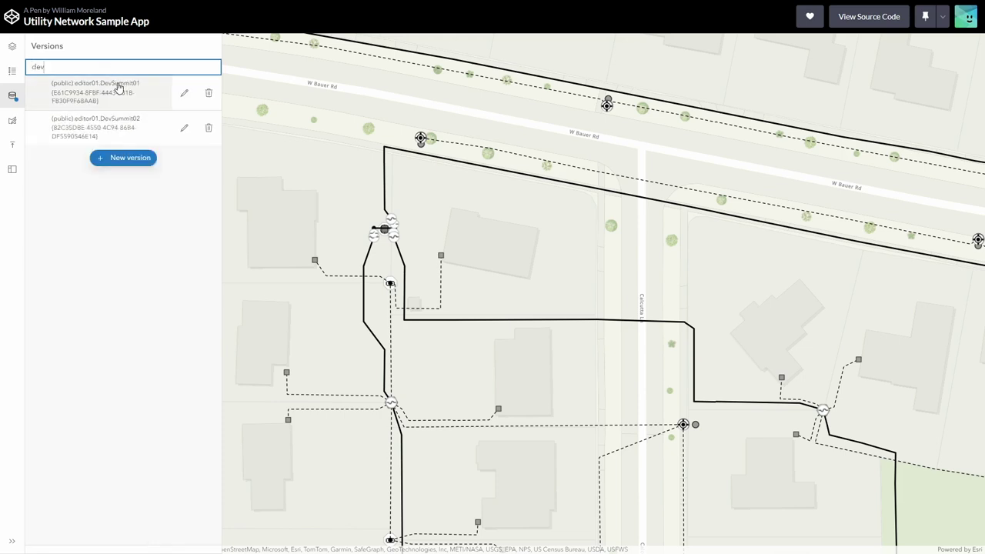
pyautogui.click(119, 87)
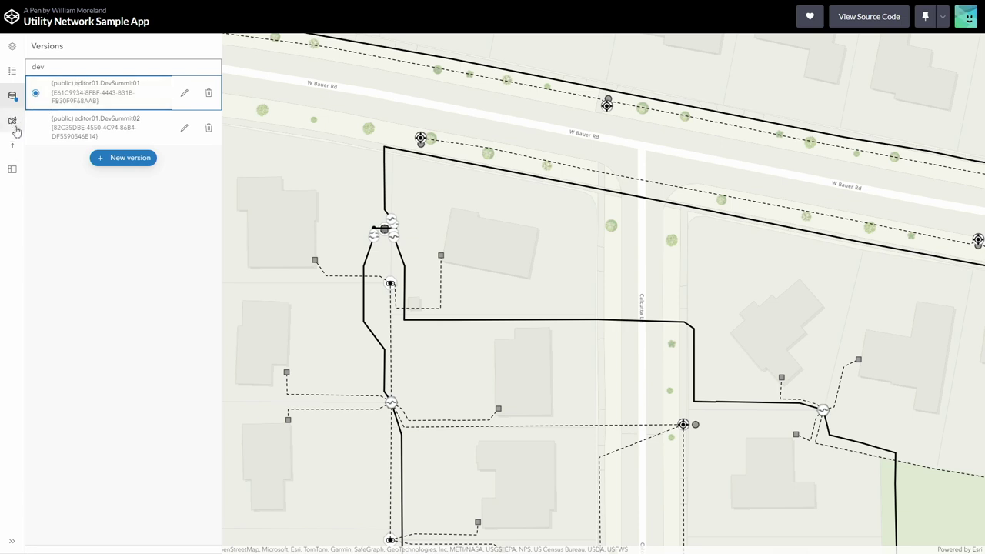
pyautogui.click(12, 168)
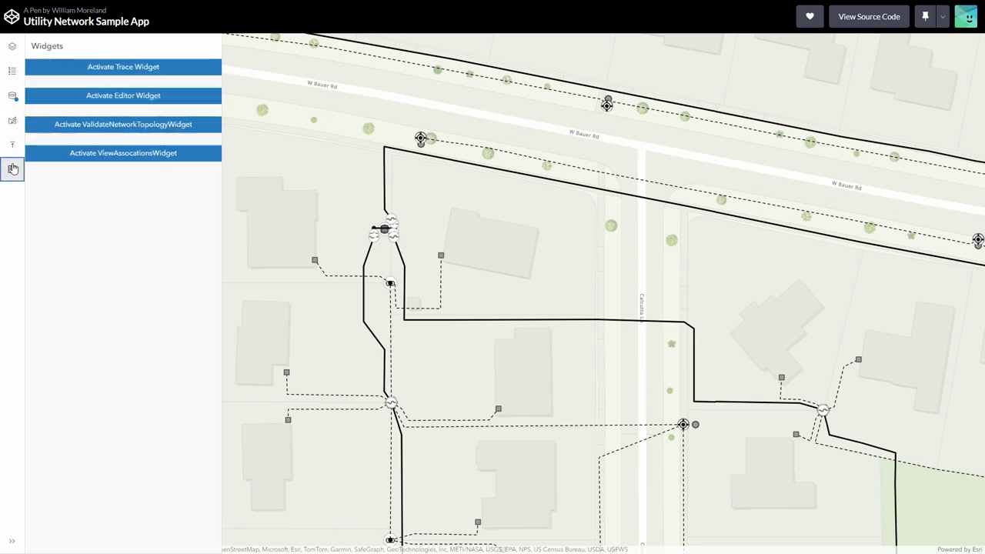
# - Run a Downstream Trace from a starting point placed on the medium-voltage line
pyautogui.click(120, 69)
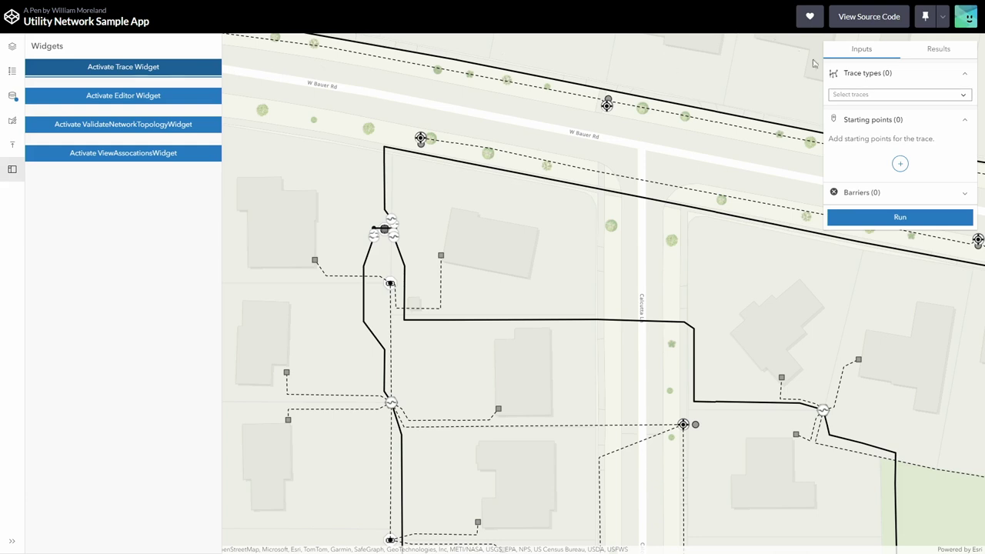
pyautogui.click(898, 94)
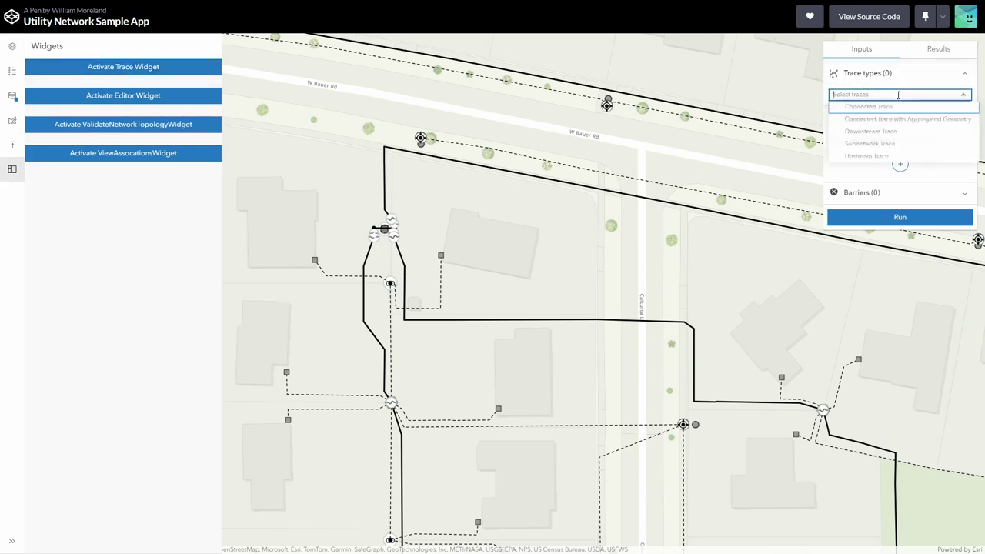
pyautogui.click(876, 133)
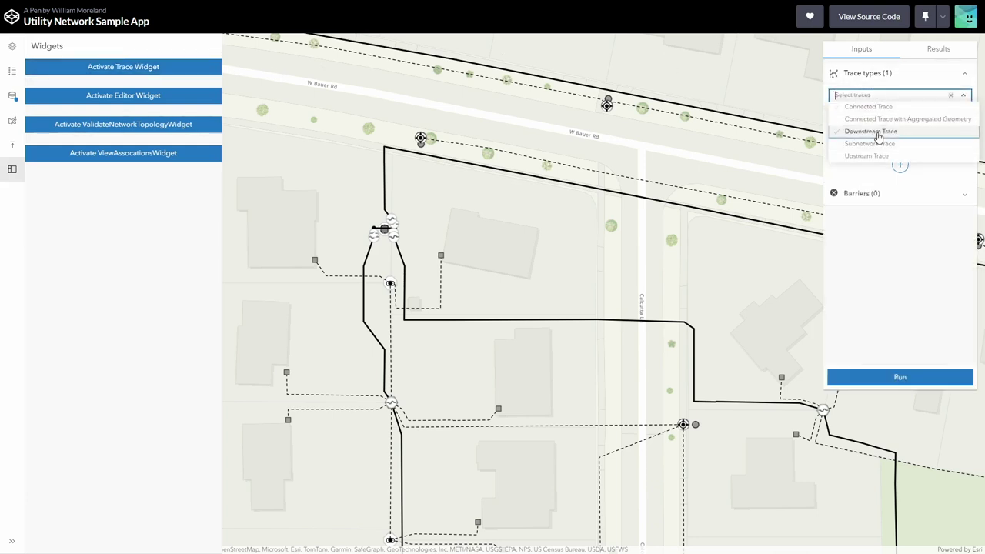
pyautogui.click(899, 181)
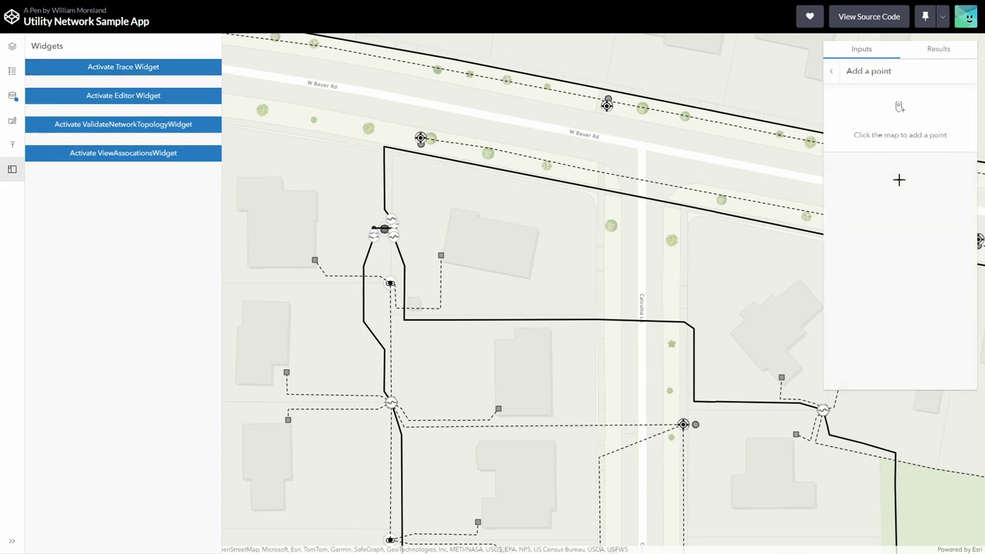
pyautogui.click(610, 319)
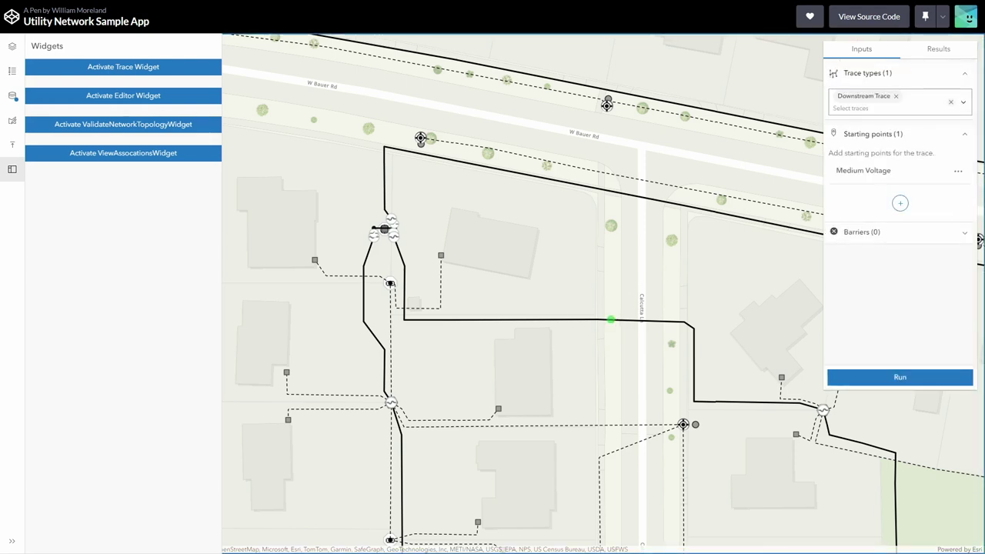
pyautogui.click(904, 380)
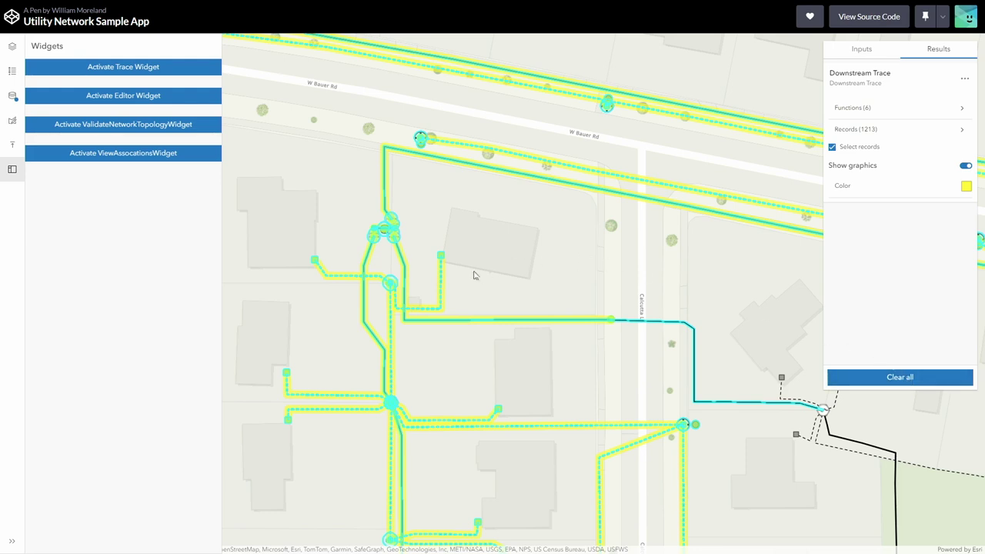
# - Clear all trace inputs and the 1213-record results
pyautogui.click(852, 377)
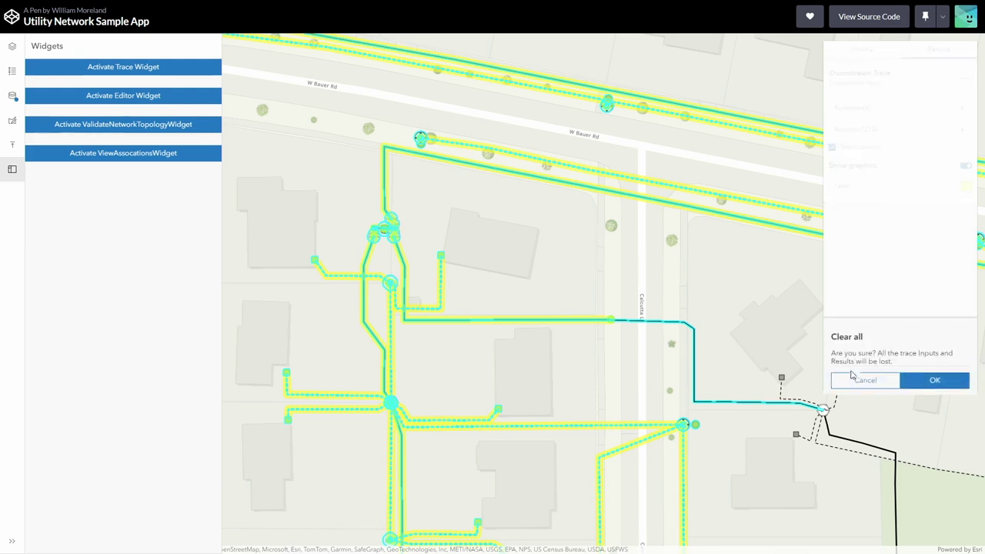
pyautogui.click(932, 378)
pyautogui.click(154, 97)
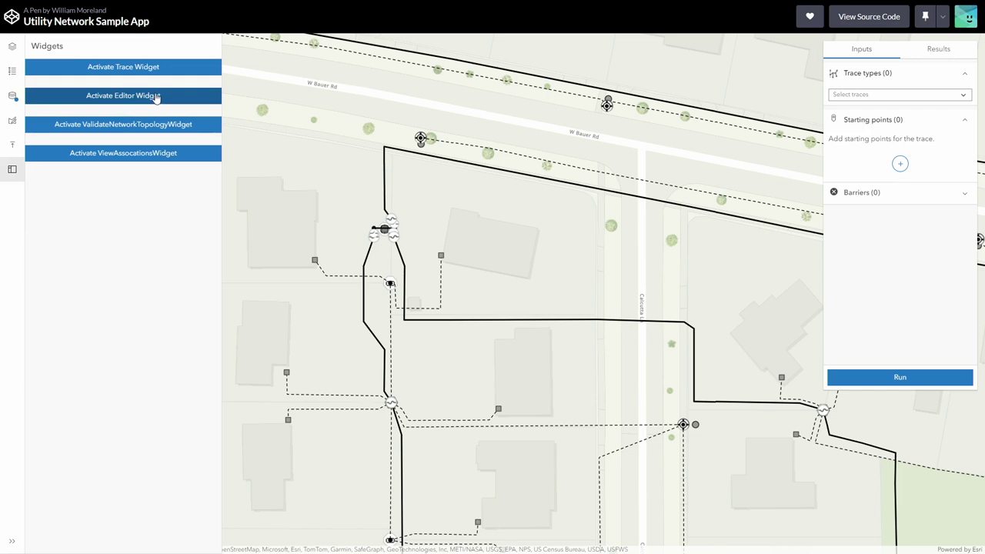
# - Select the switch at the upper-left junction, Object ID 3147, for editing
pyautogui.click(864, 119)
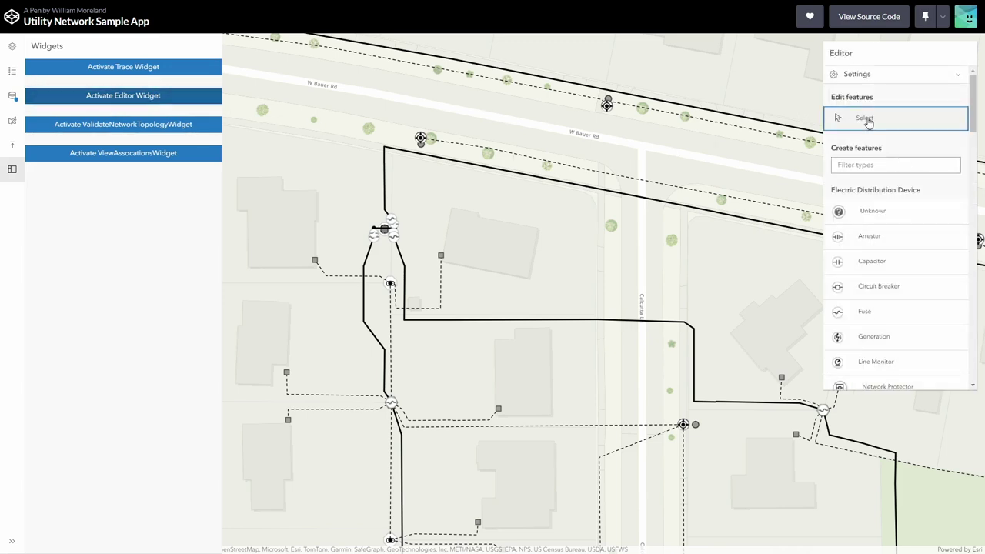
pyautogui.click(375, 232)
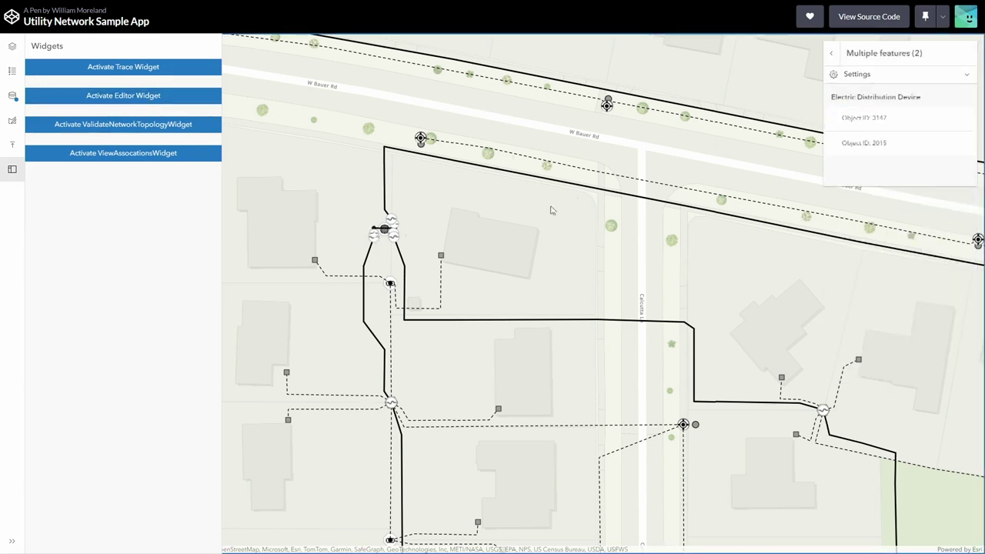
pyautogui.click(881, 126)
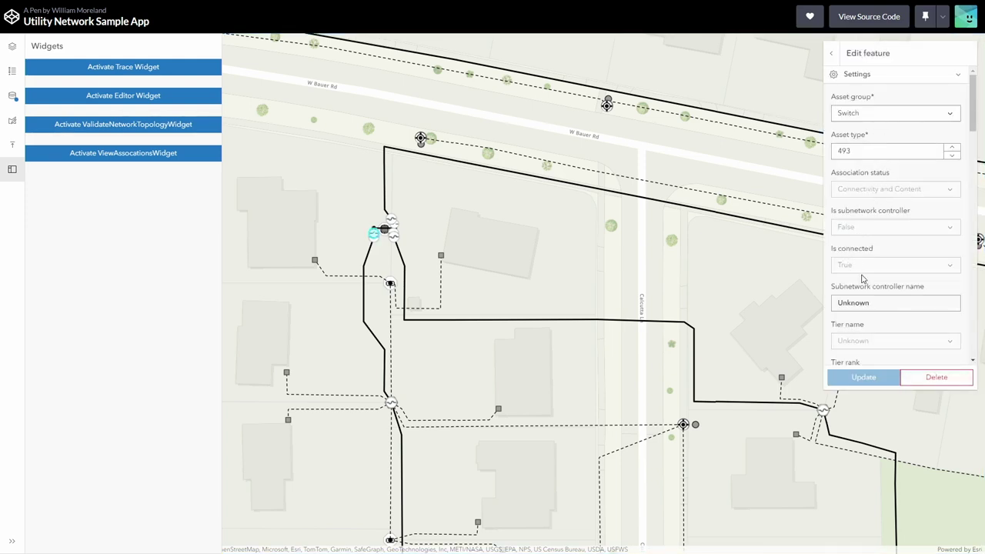
# - Change the switch's Device Status from Closed to Open and save the update
pyautogui.scroll(-2, 863, 274)
pyautogui.scroll(-2, 876, 282)
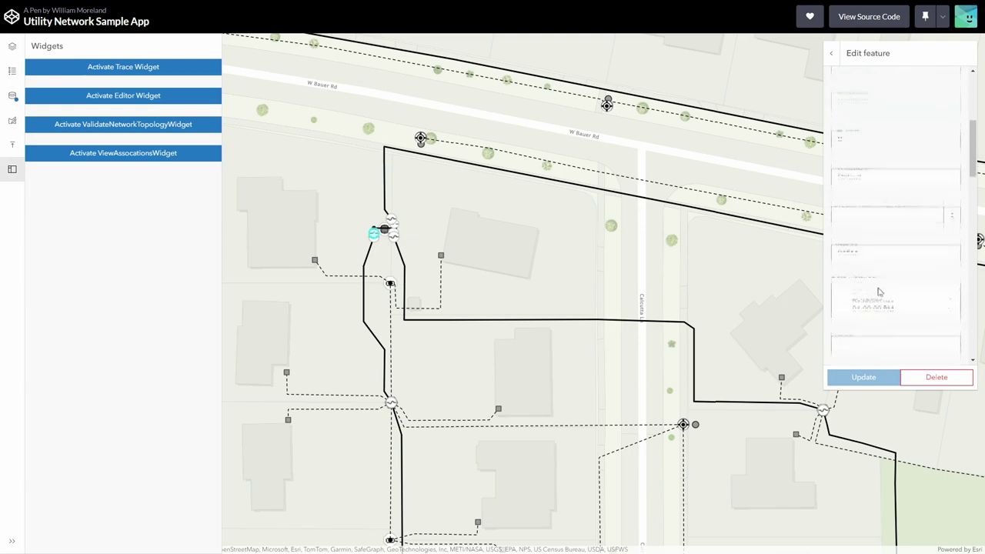
pyautogui.scroll(-1, 880, 290)
pyautogui.click(889, 263)
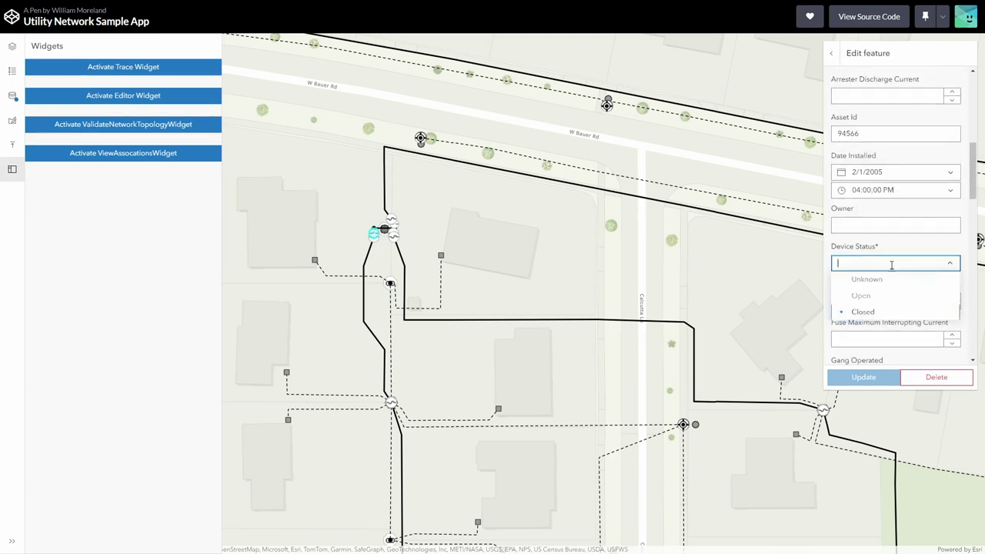
pyautogui.click(866, 293)
pyautogui.click(854, 377)
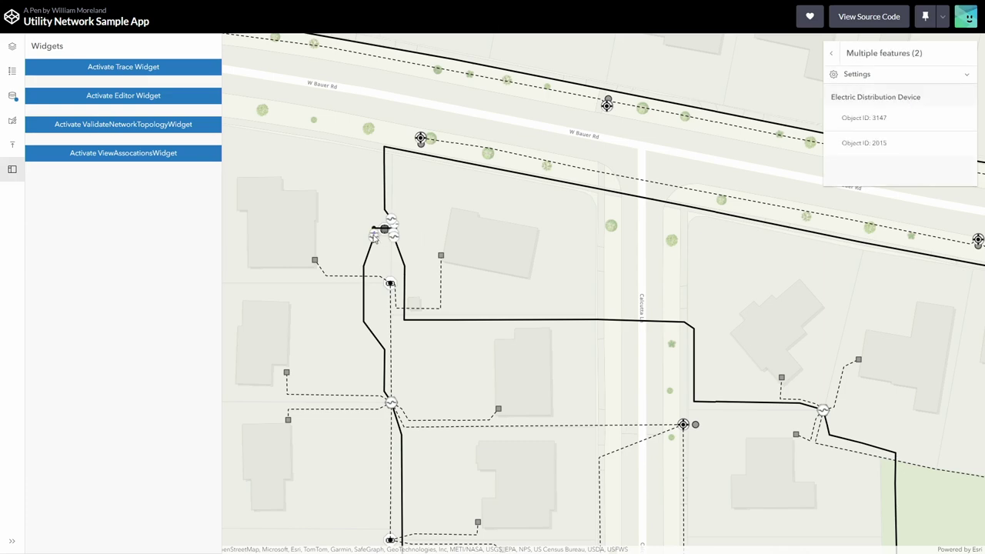
pyautogui.scroll(3, 381, 239)
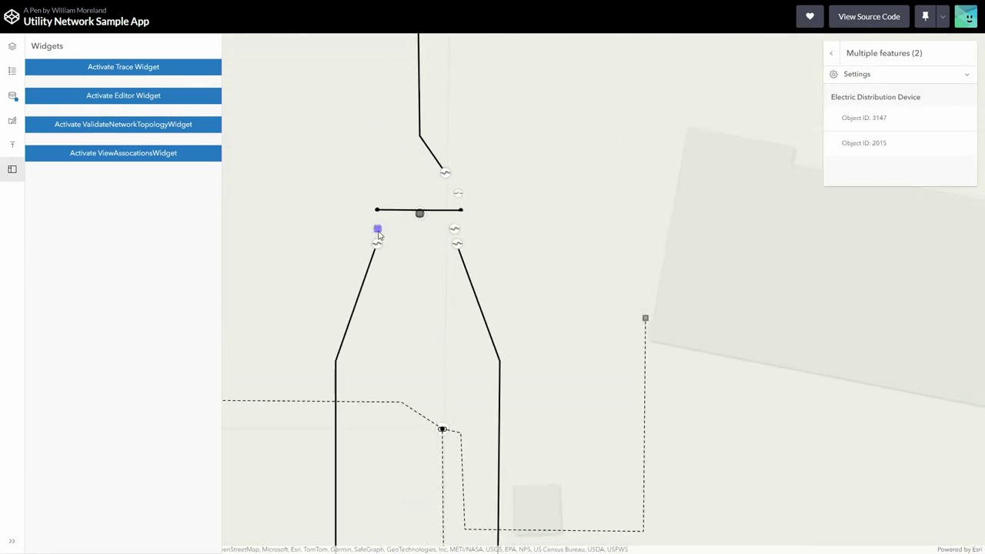
pyautogui.click(134, 132)
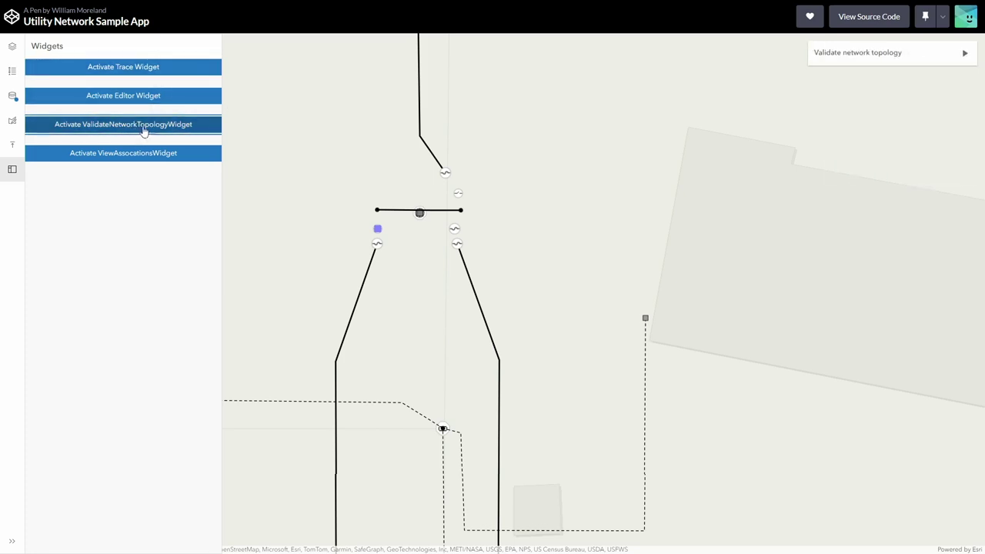
# - Validate the network topology so the purple dirty-area marker disappears
pyautogui.click(966, 55)
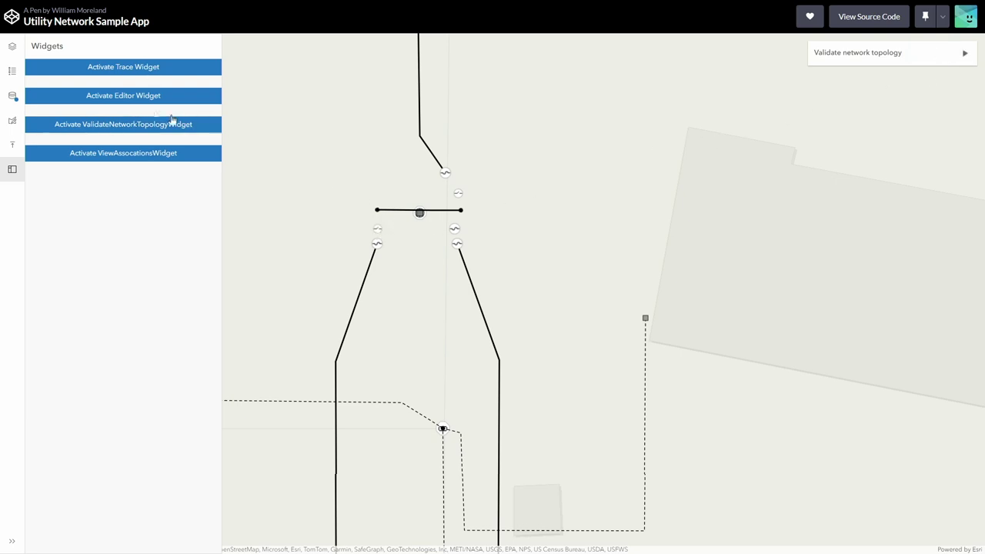
pyautogui.click(110, 69)
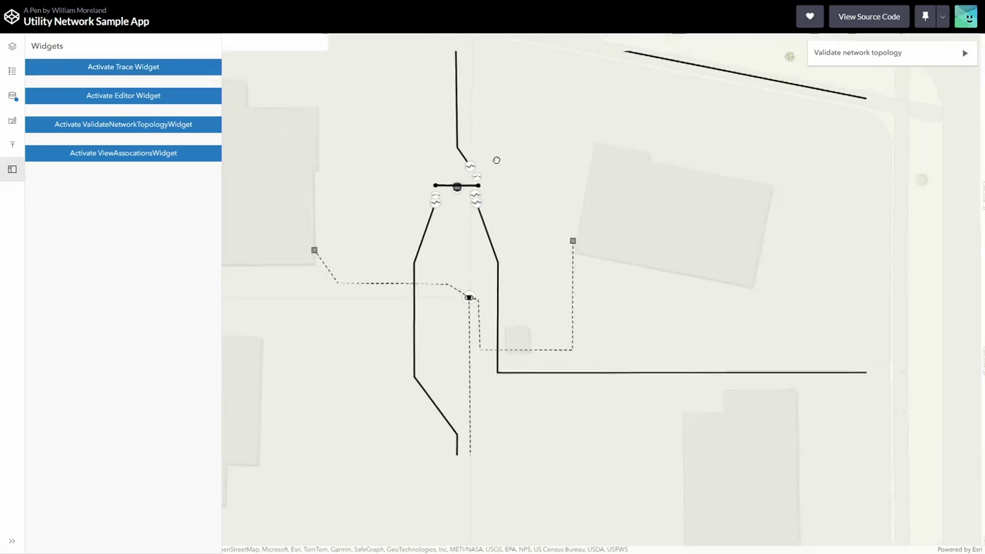
pyautogui.click(185, 73)
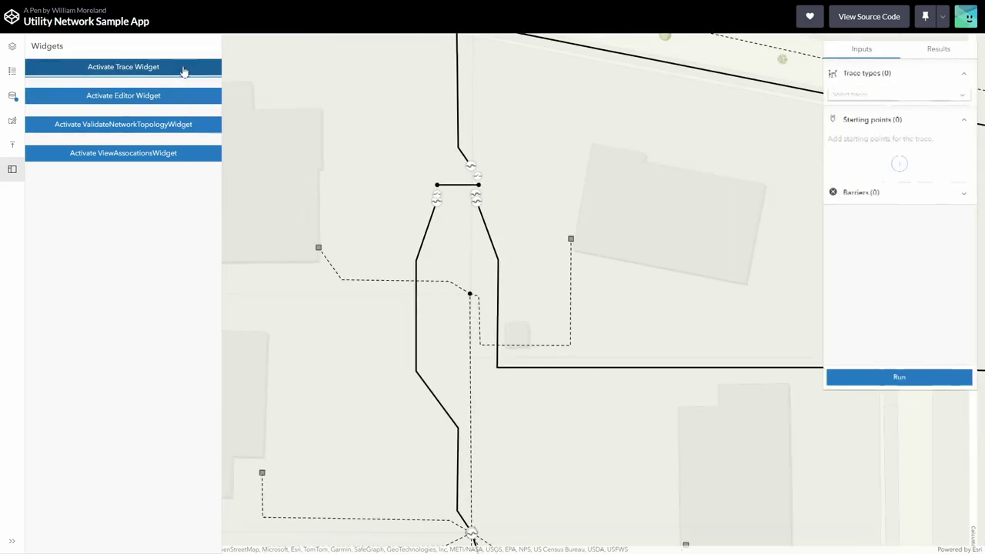
# - Rerun a Downstream Trace from a medium-voltage line point, now returning 975 records
pyautogui.click(964, 95)
pyautogui.click(893, 134)
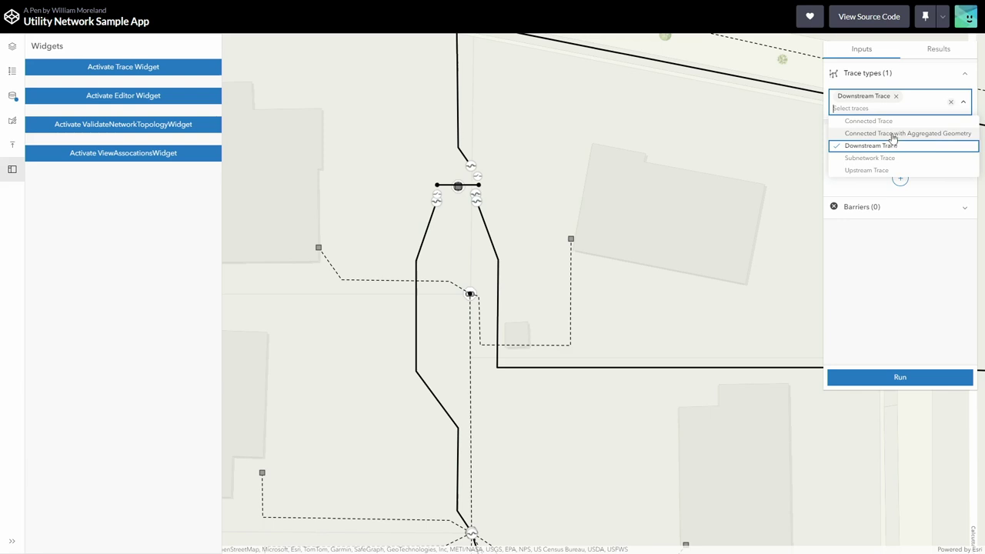
pyautogui.click(900, 179)
pyautogui.click(757, 368)
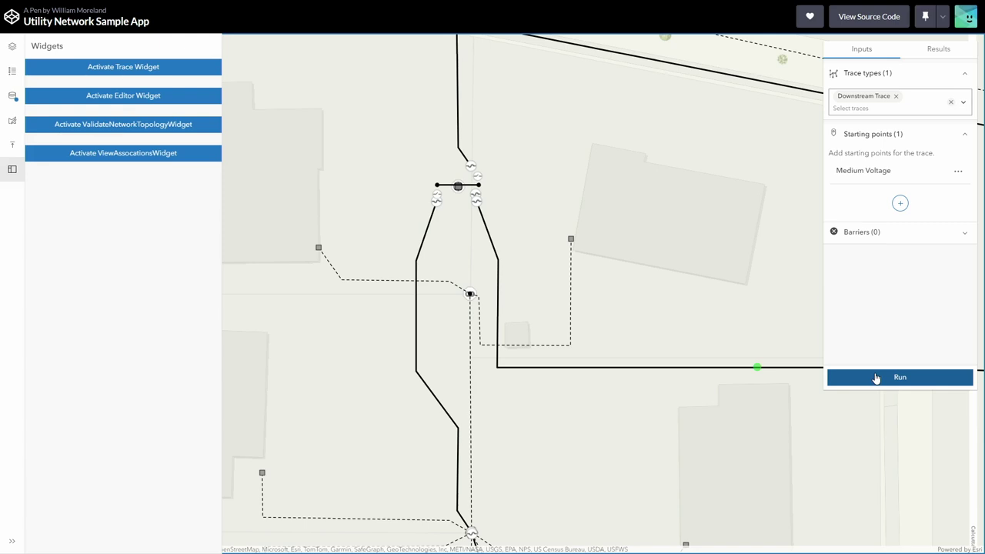
pyautogui.click(876, 378)
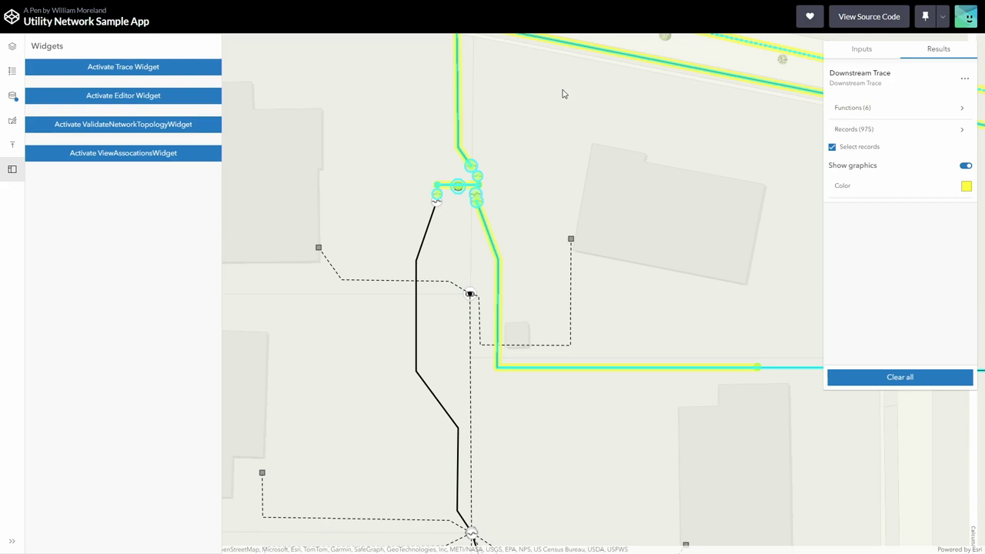
pyautogui.click(157, 73)
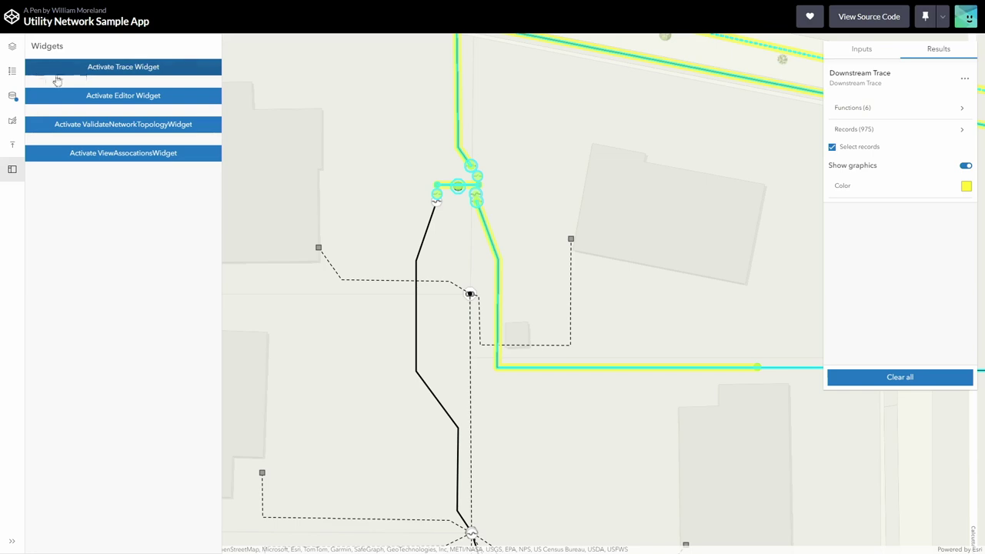
# - Glance at the Legend and Versions panels, then go back to the Widgets list
pyautogui.click(12, 71)
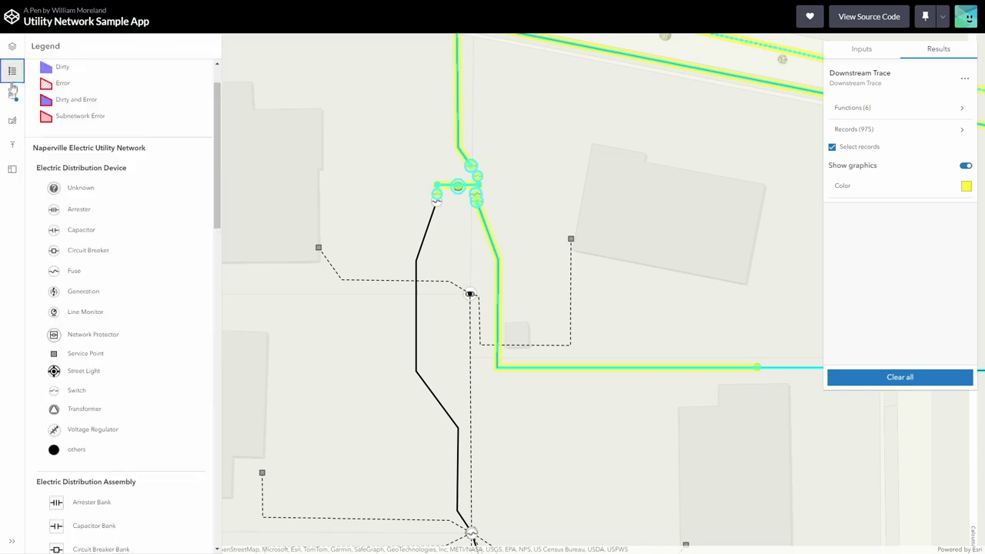
pyautogui.click(13, 96)
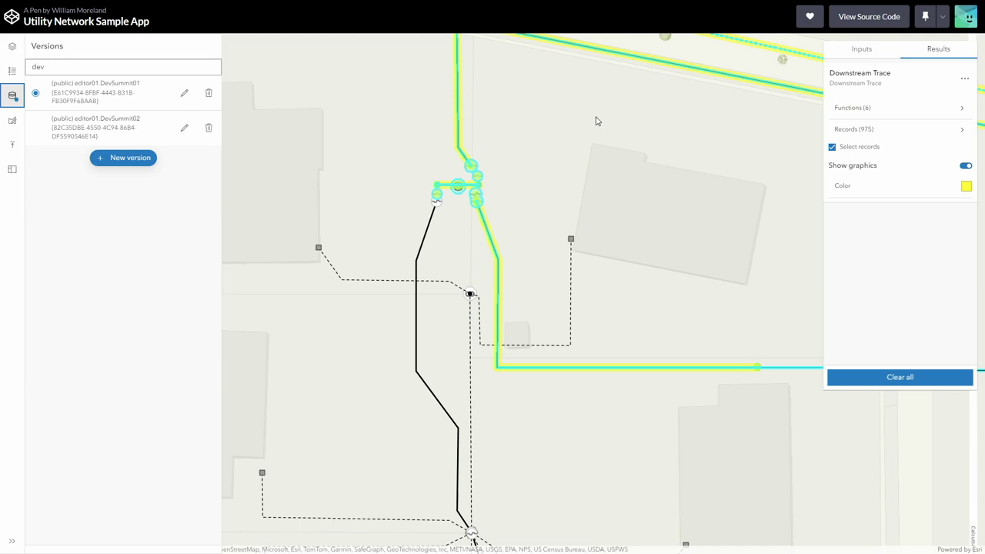
pyautogui.moveTo(710, 5)
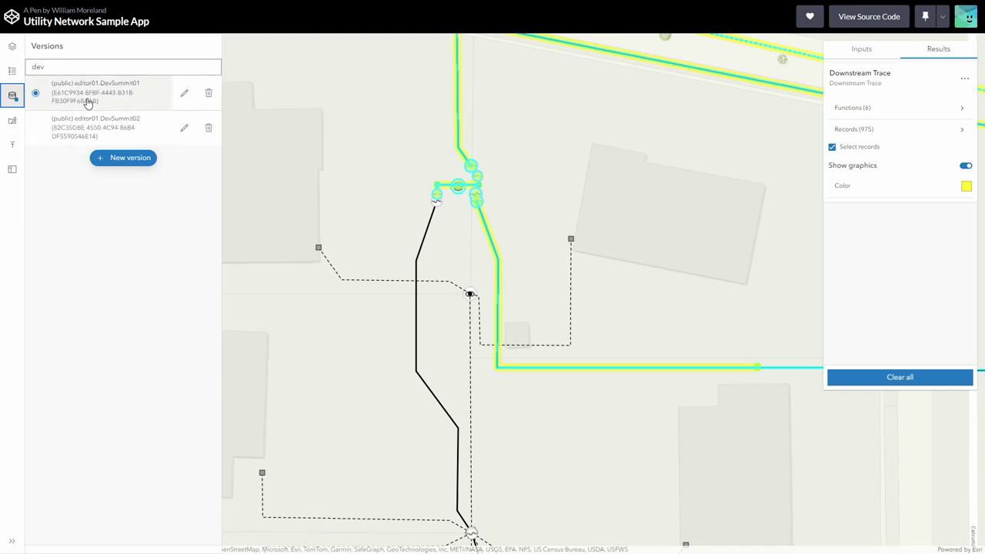
pyautogui.click(13, 171)
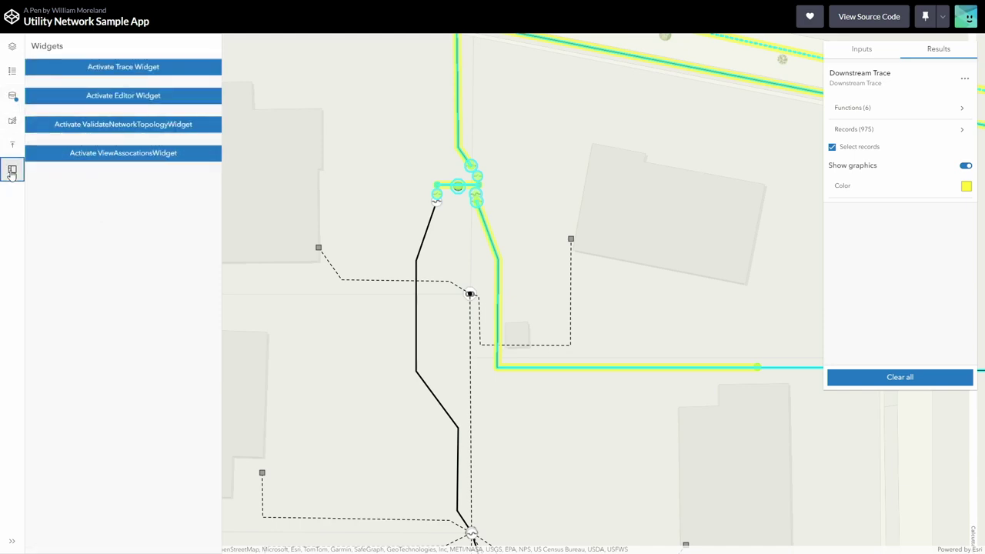